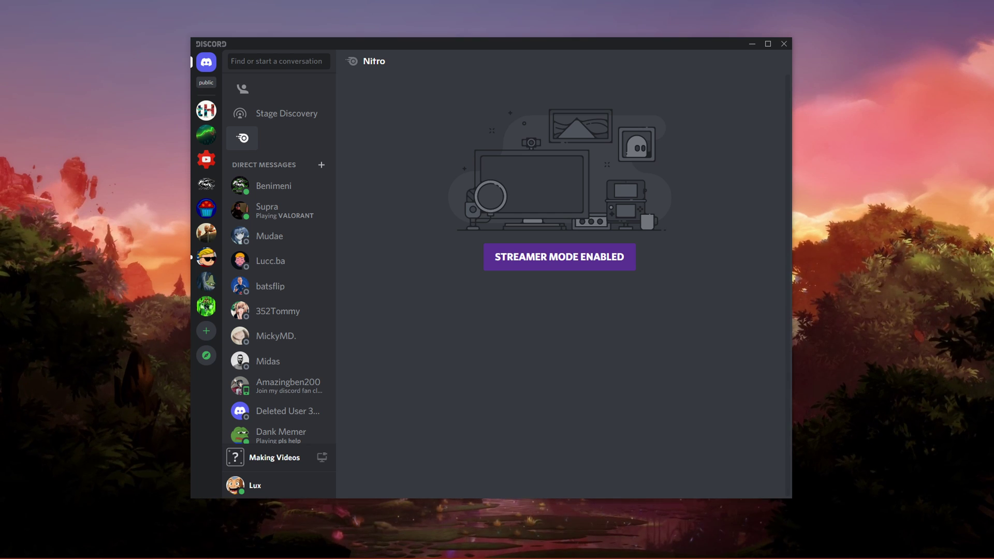
# Close the Discord window and end its running Discord (32 bit) process in Task Manager
pyautogui.click(784, 43)
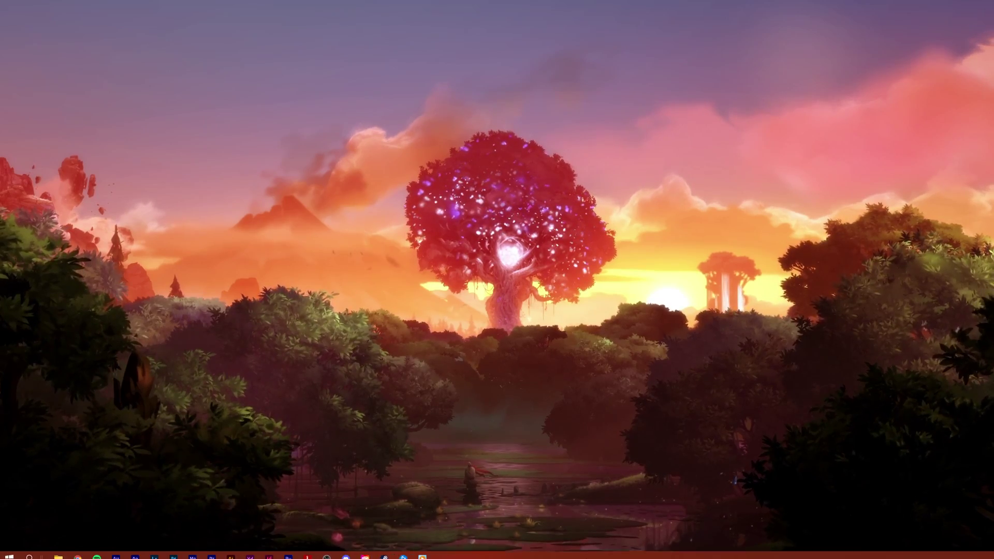
pyautogui.rightClick(589, 551)
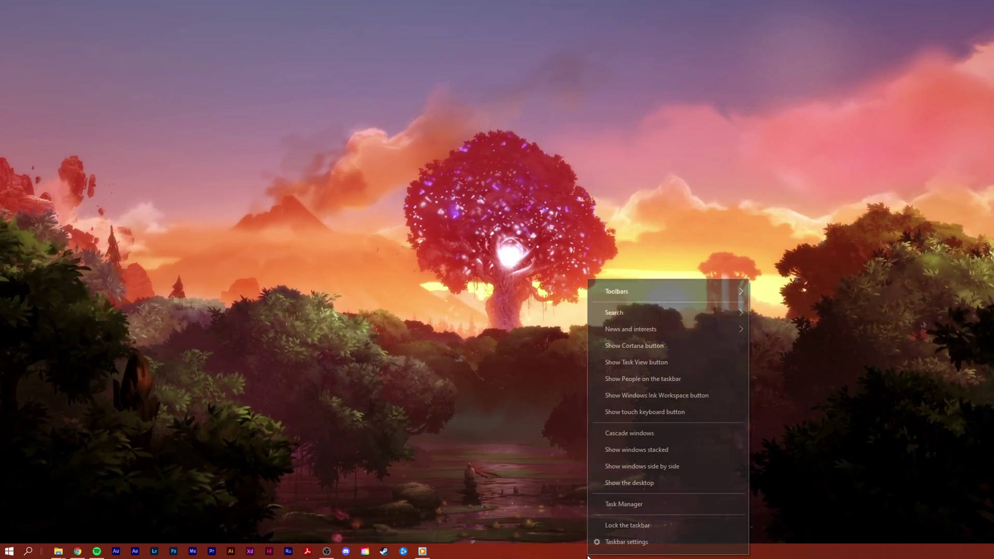
pyautogui.click(651, 506)
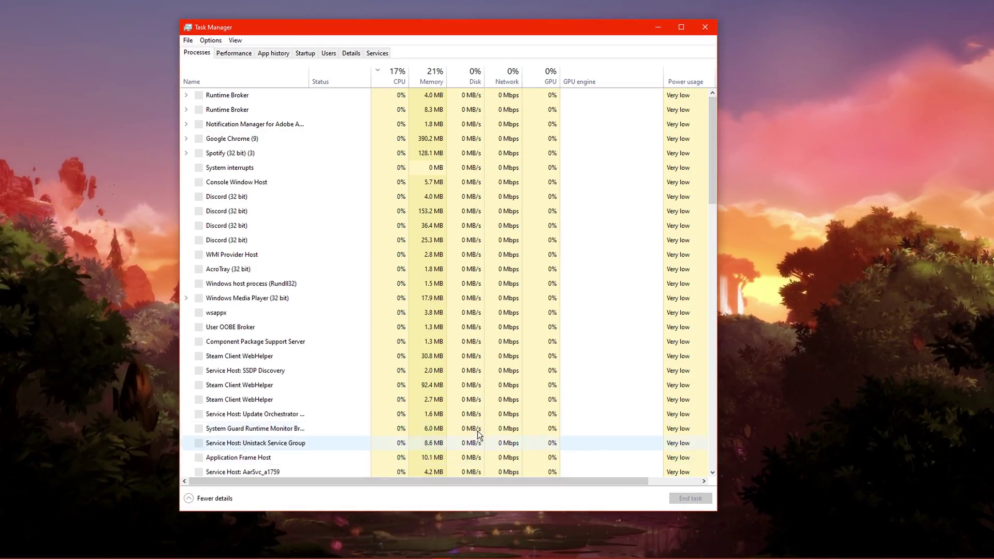
pyautogui.click(256, 154)
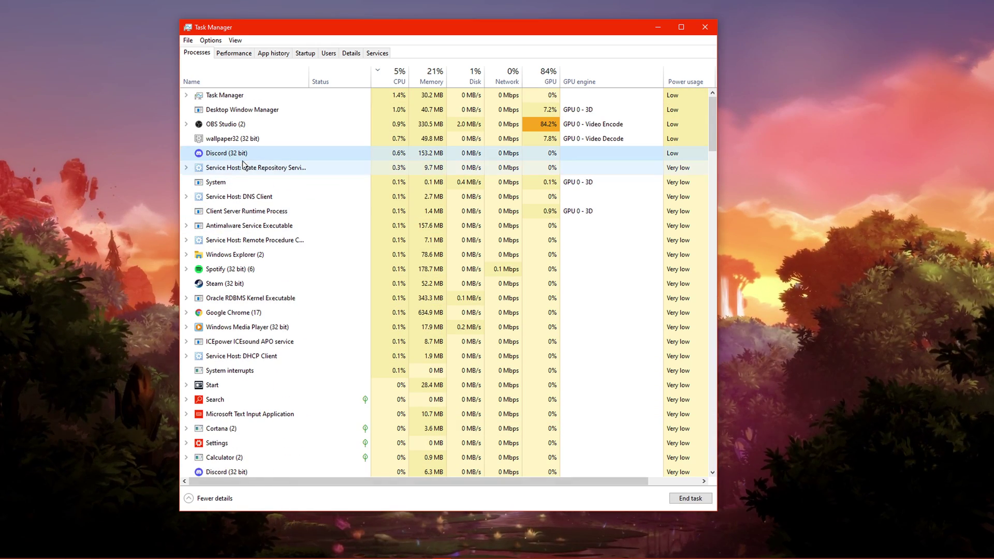
pyautogui.click(687, 498)
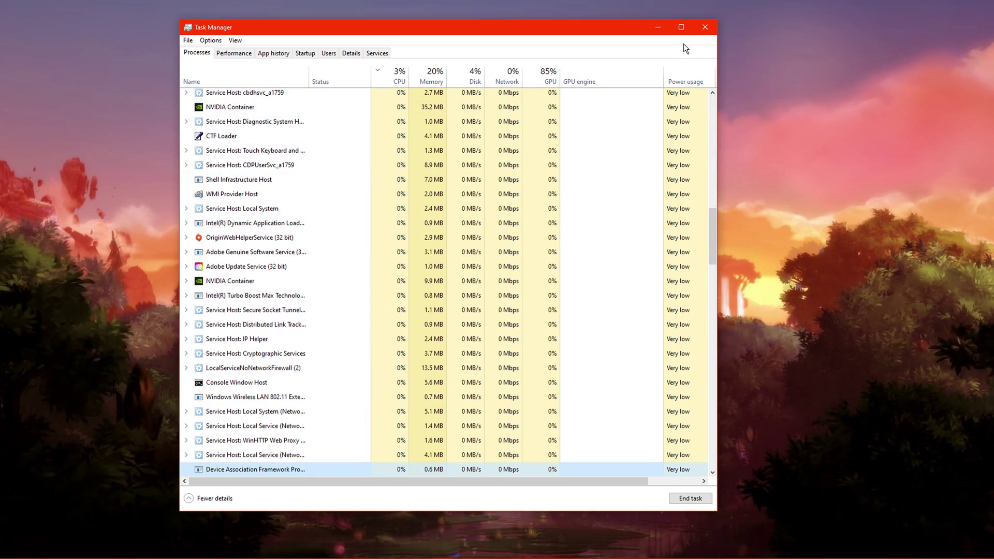
pyautogui.click(698, 27)
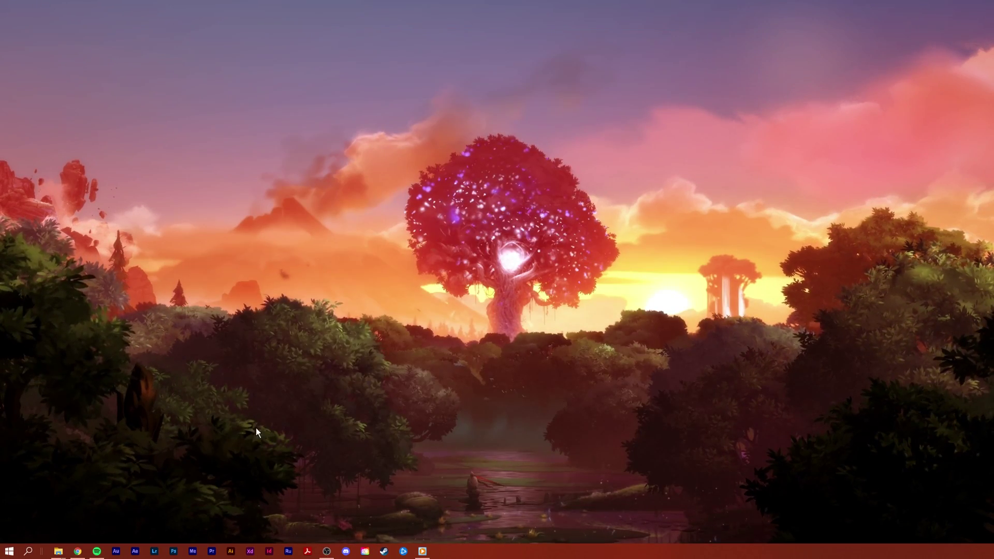
# Switch to Chrome and download the BetterDiscord v1.1.1 Windows installer from betterdiscord.app, then minimize the browser
pyautogui.click(78, 551)
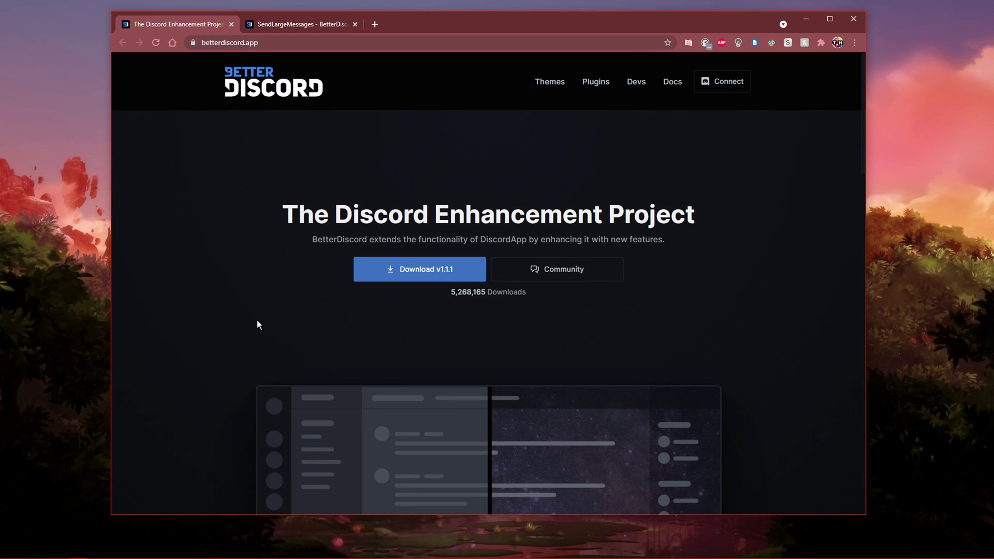
pyautogui.click(371, 280)
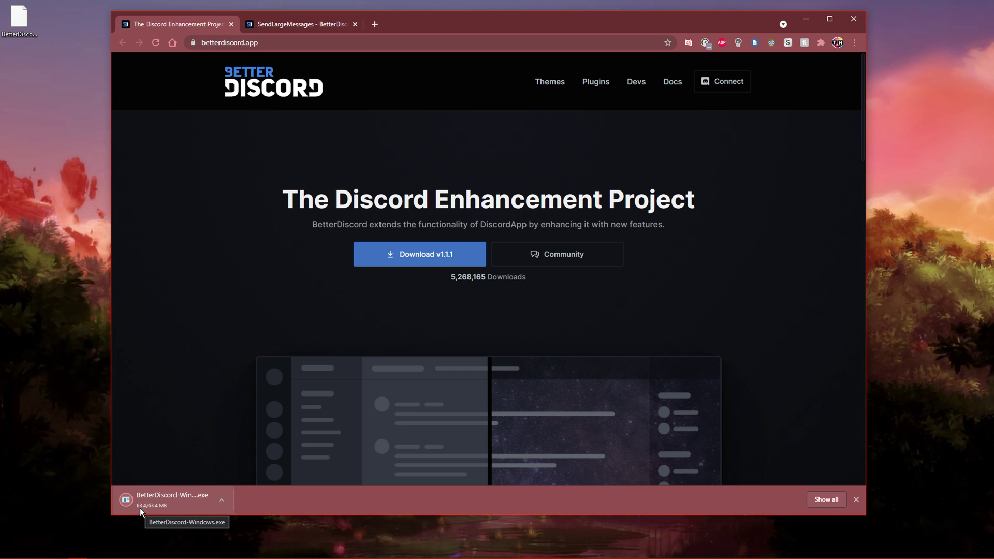
pyautogui.click(222, 500)
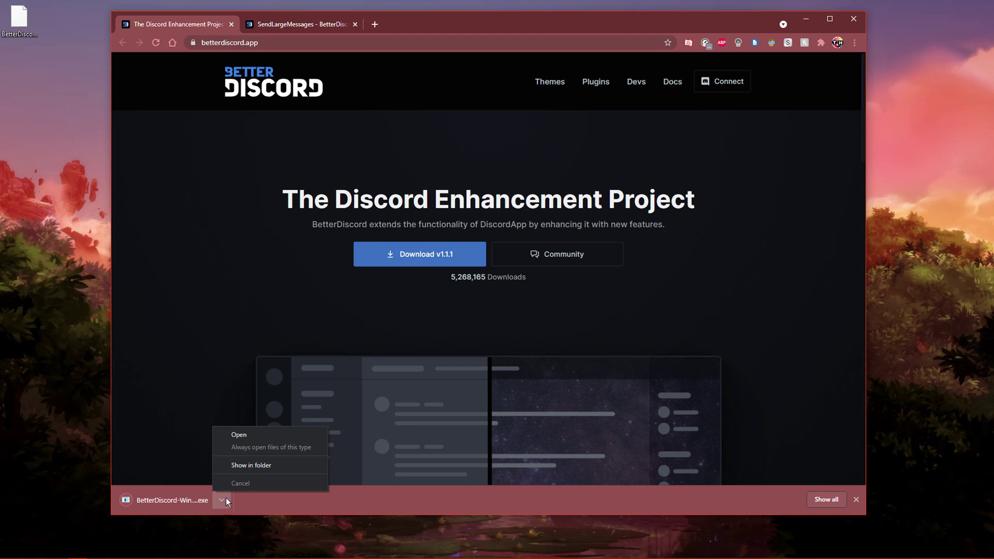
pyautogui.click(857, 499)
pyautogui.click(806, 18)
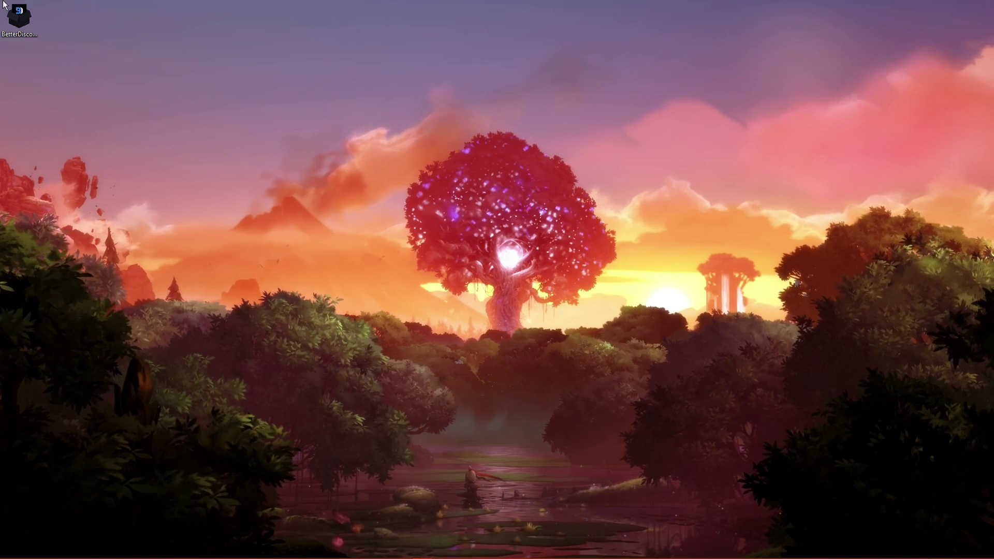
# Run the BetterDiscord-Windows installer from the desktop and accept its license agreement
pyautogui.moveTo(3, 3); pyautogui.dragTo(141, 45)
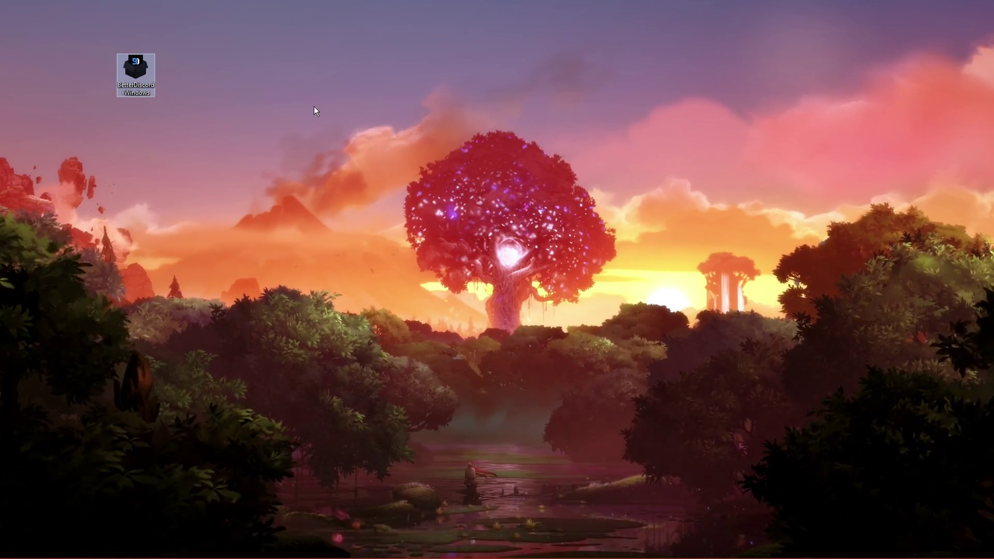
pyautogui.press('Return')
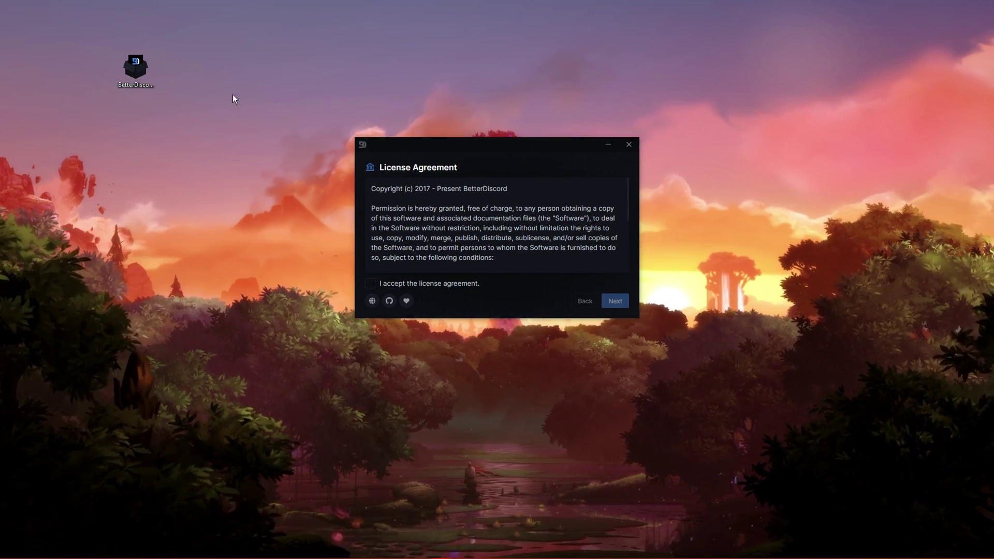
pyautogui.moveTo(136, 67); pyautogui.dragTo(410, 122)
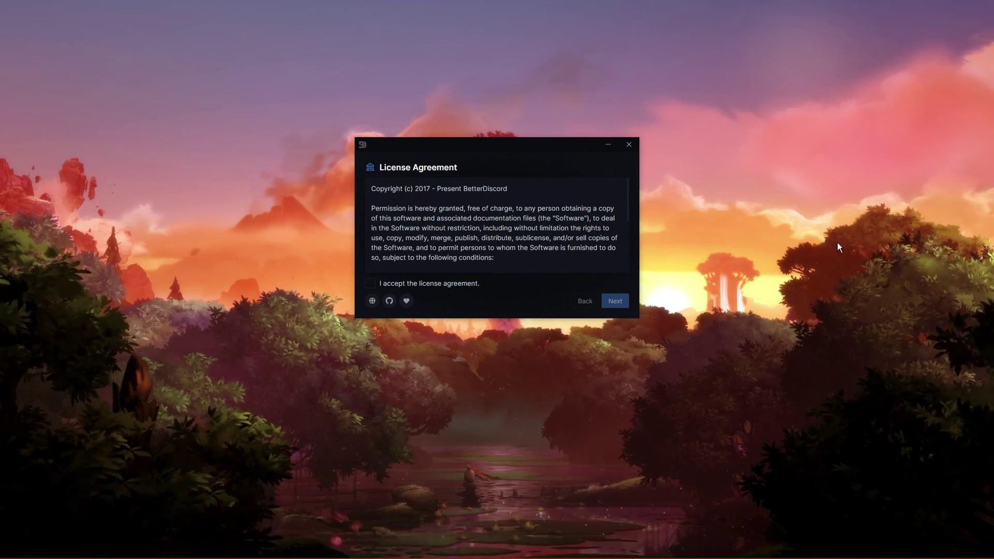
pyautogui.click(369, 283)
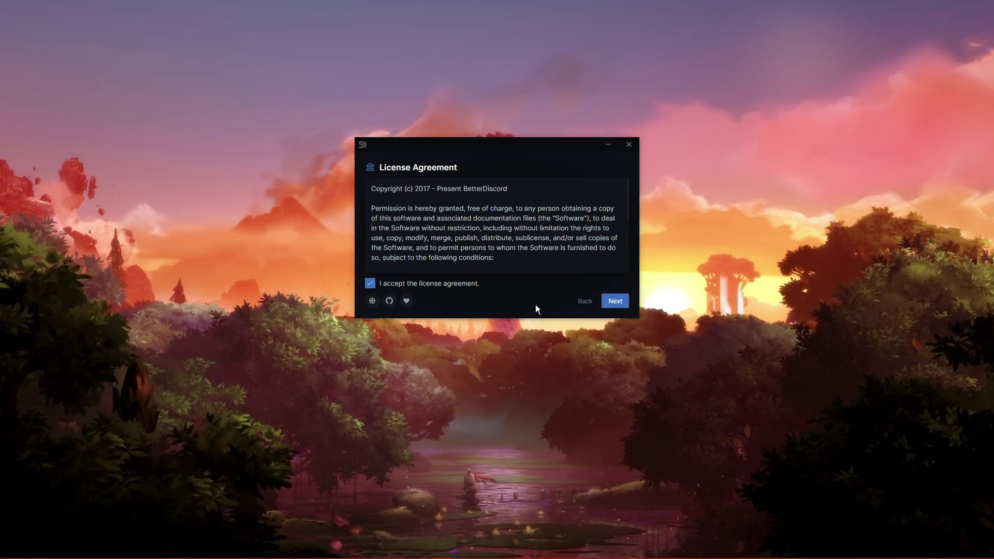
pyautogui.click(615, 303)
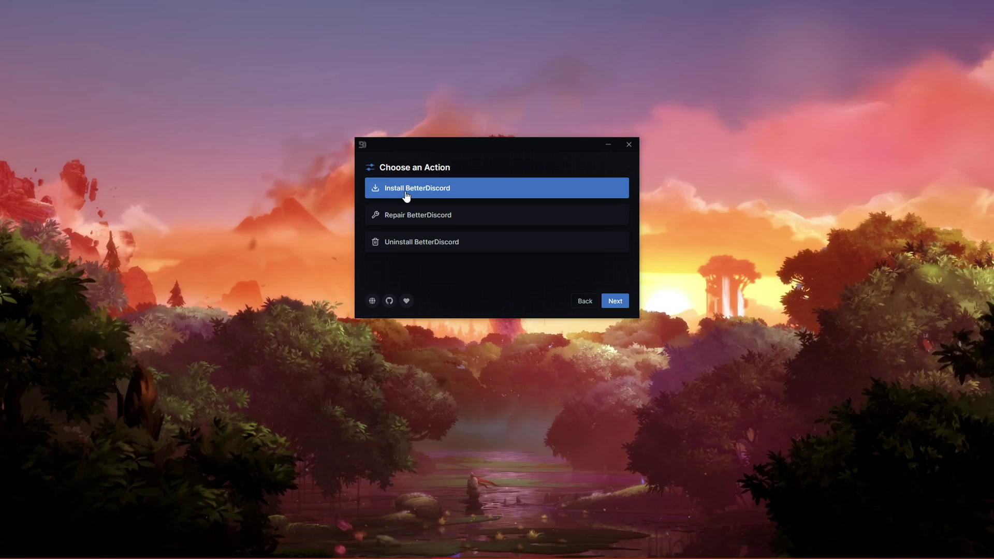
# Proceed with the Install BetterDiscord action and select the regular Discord version as the target
pyautogui.click(616, 303)
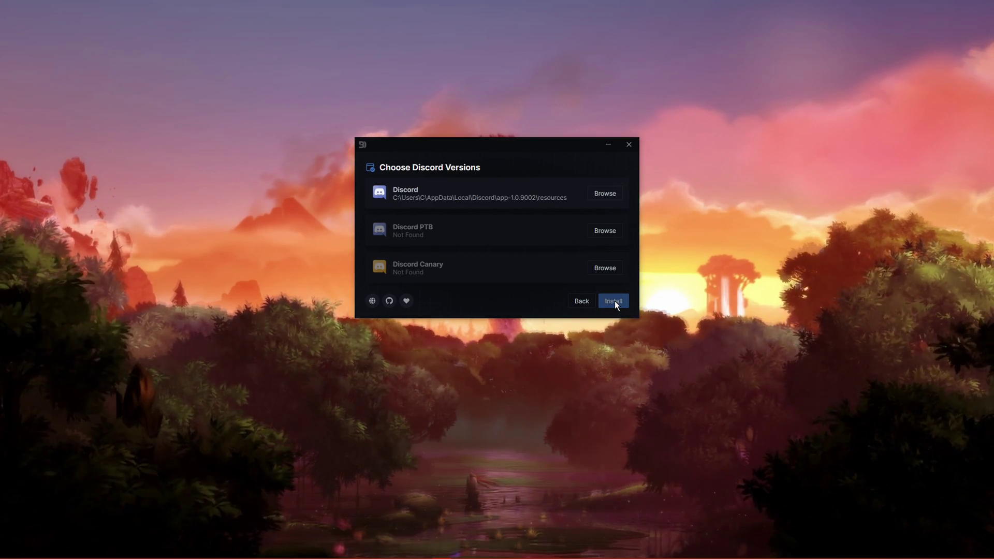
pyautogui.click(545, 204)
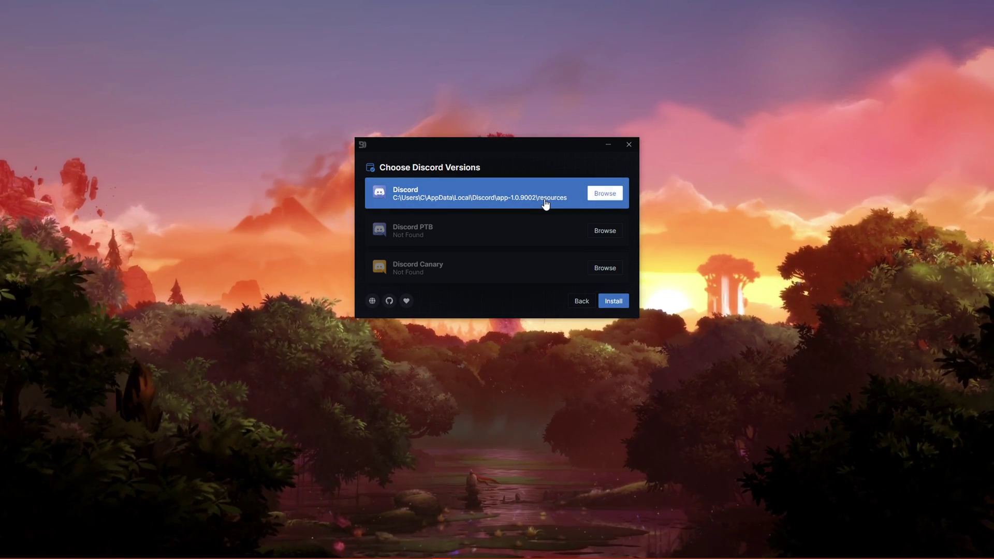
pyautogui.click(594, 193)
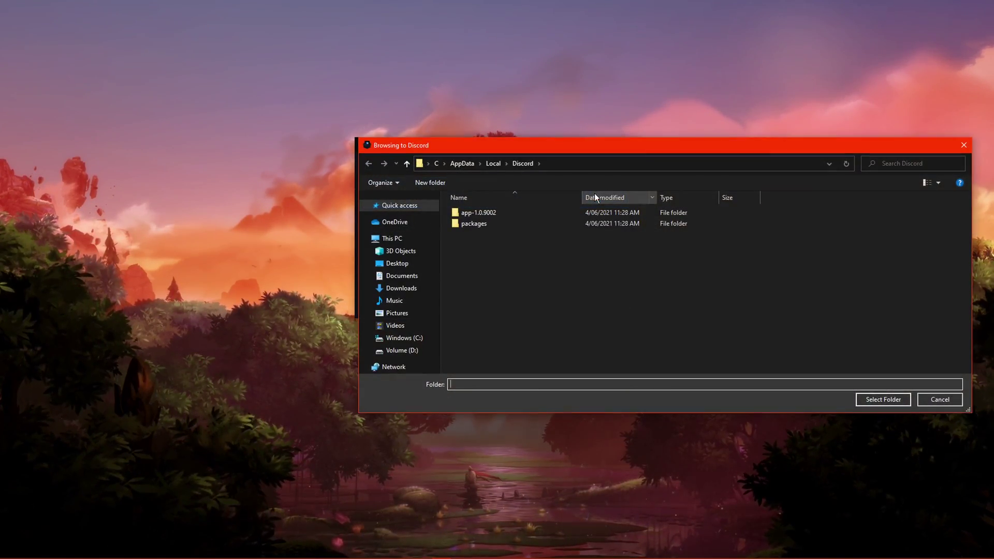
pyautogui.moveTo(619, 147); pyautogui.dragTo(435, 136)
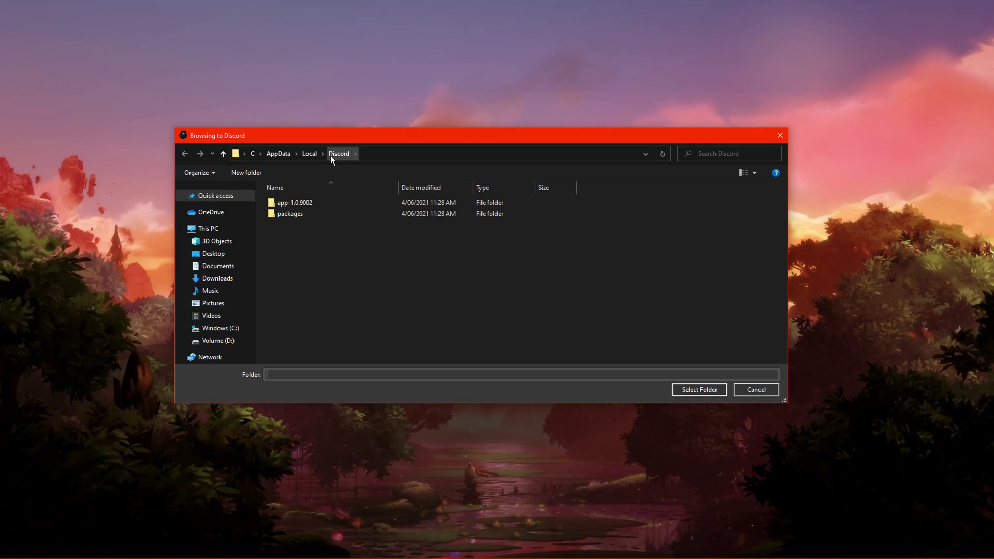
pyautogui.click(753, 393)
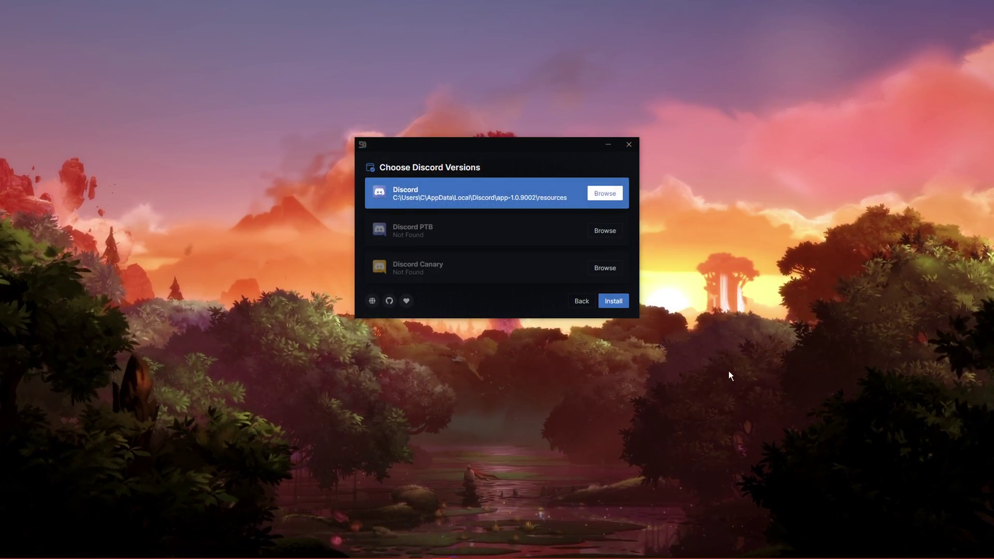
# Install BetterDiscord into the selected Discord version and close the installer
pyautogui.click(618, 300)
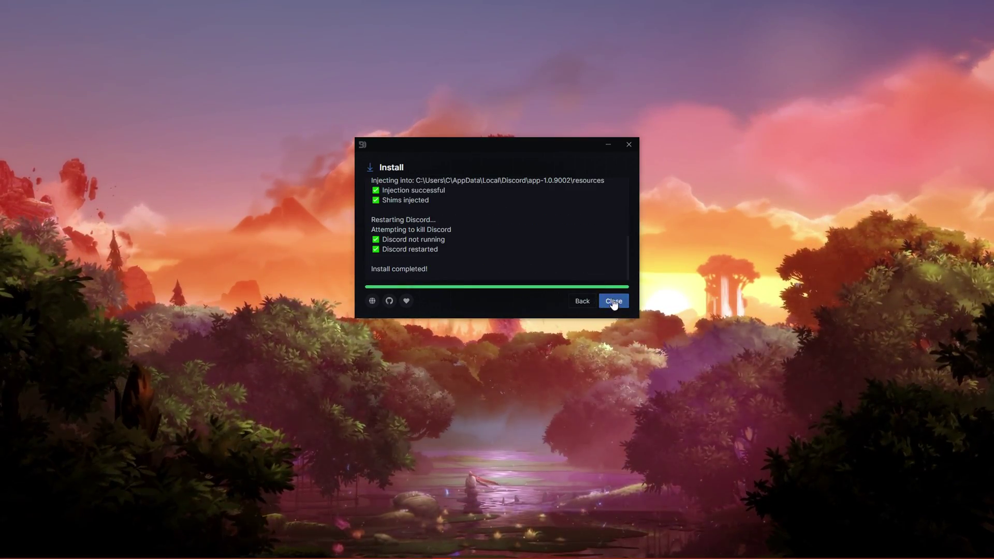
pyautogui.click(613, 301)
# Find and launch Discord with the search term "disc", dismiss the Streamer Mode notice, and reposition its window
pyautogui.press('super')
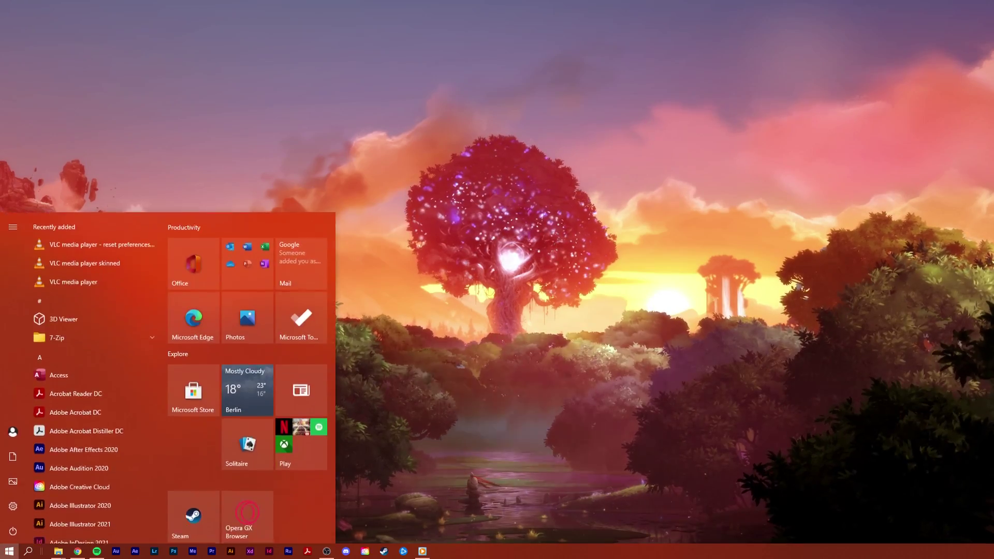
pyautogui.write('disc')
pyautogui.press('Return')
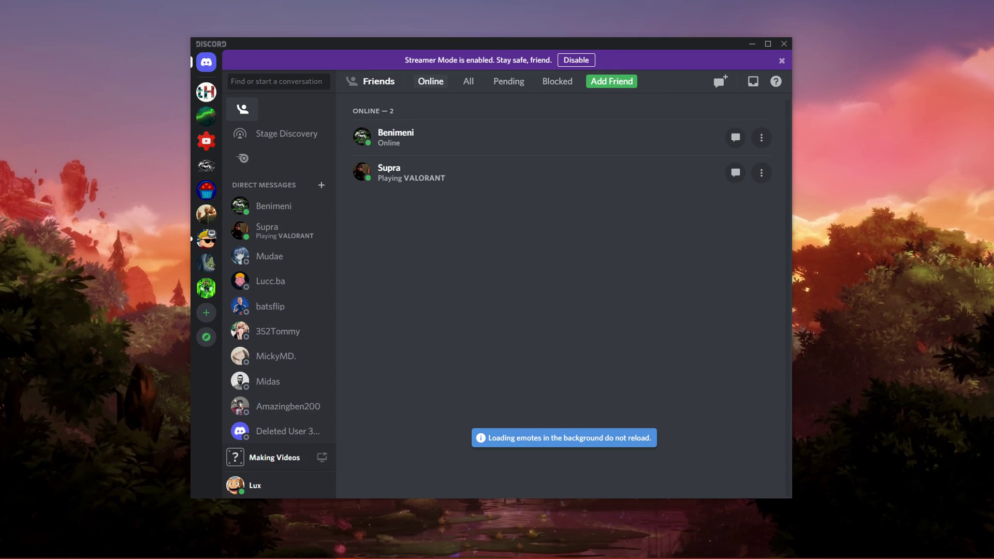
pyautogui.click(782, 61)
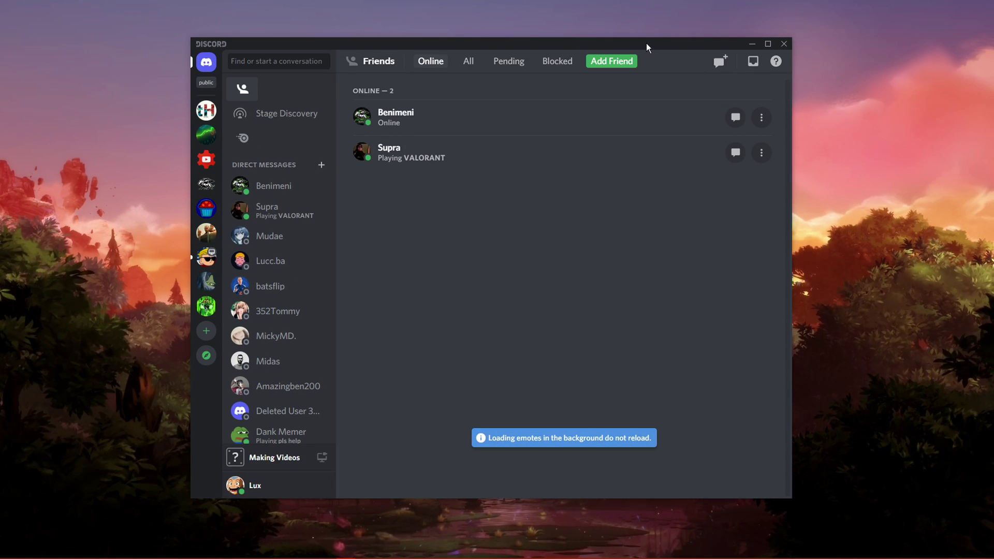
pyautogui.moveTo(646, 43); pyautogui.dragTo(679, 41)
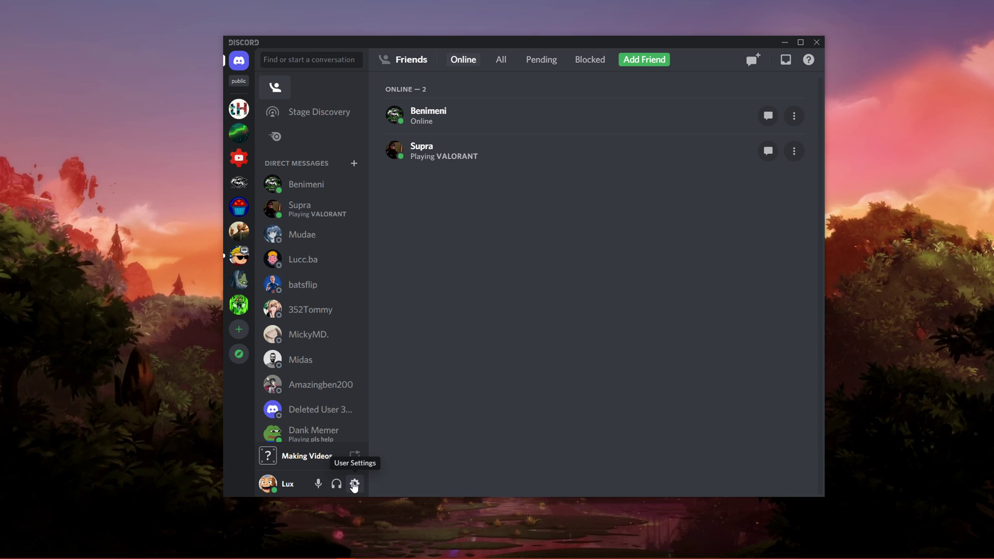
# Open the BetterDiscord Plugins page in the user settings and bring up its plugins folder over the Discord window
pyautogui.click(354, 484)
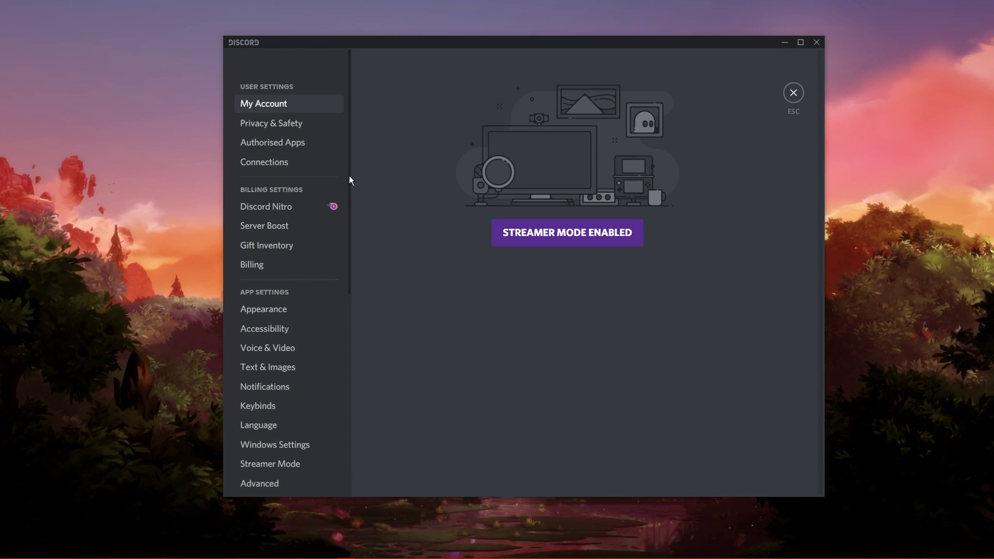
pyautogui.moveTo(348, 179); pyautogui.dragTo(349, 361)
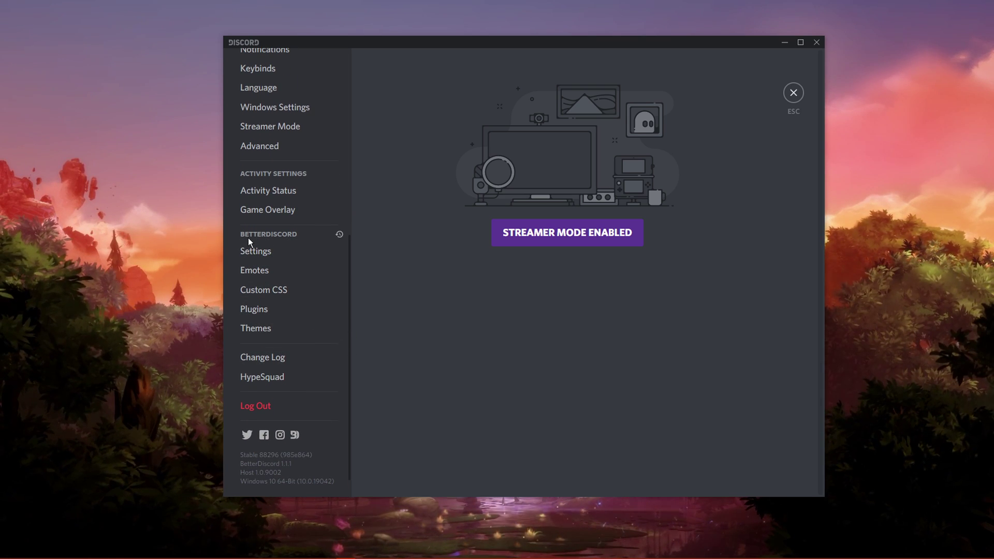
pyautogui.click(261, 311)
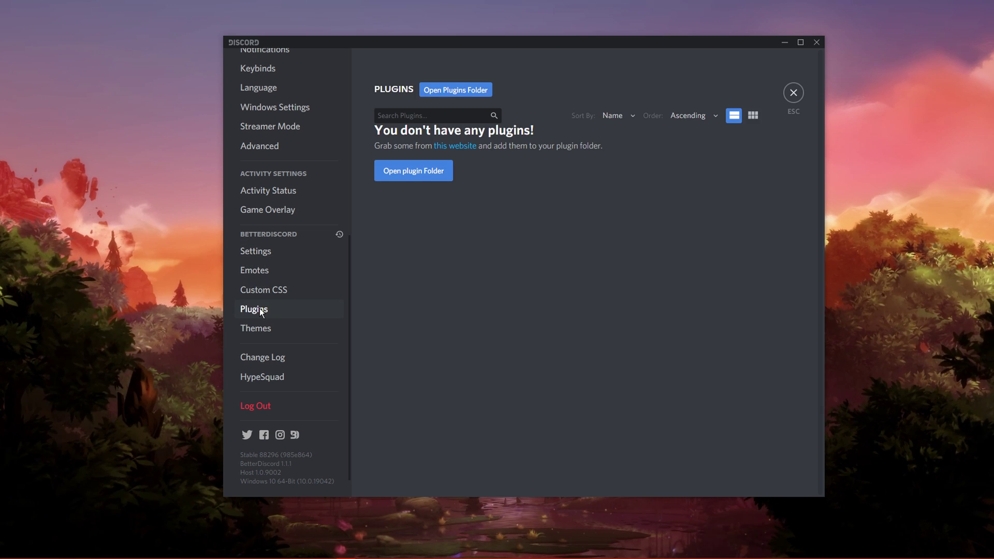
pyautogui.click(383, 176)
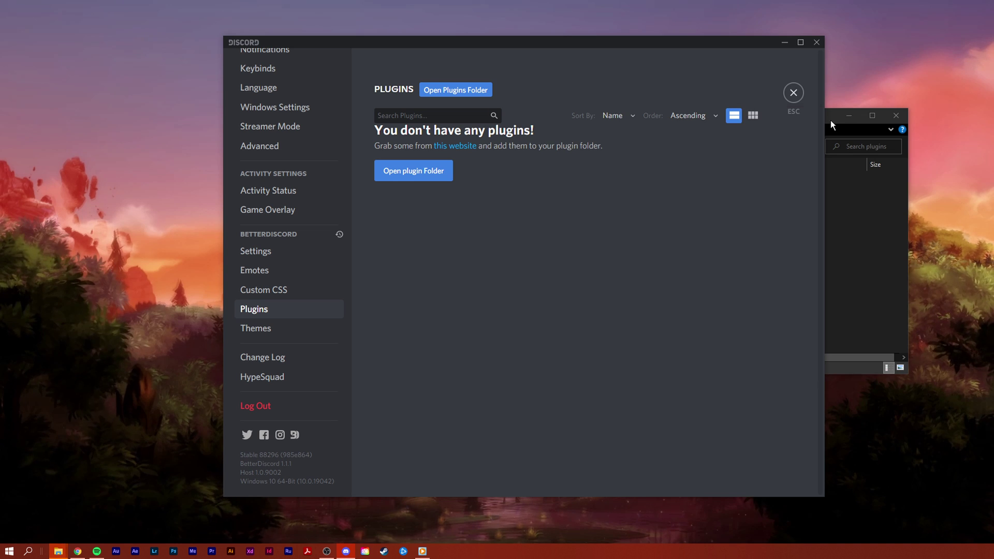
pyautogui.moveTo(830, 120); pyautogui.dragTo(560, 49)
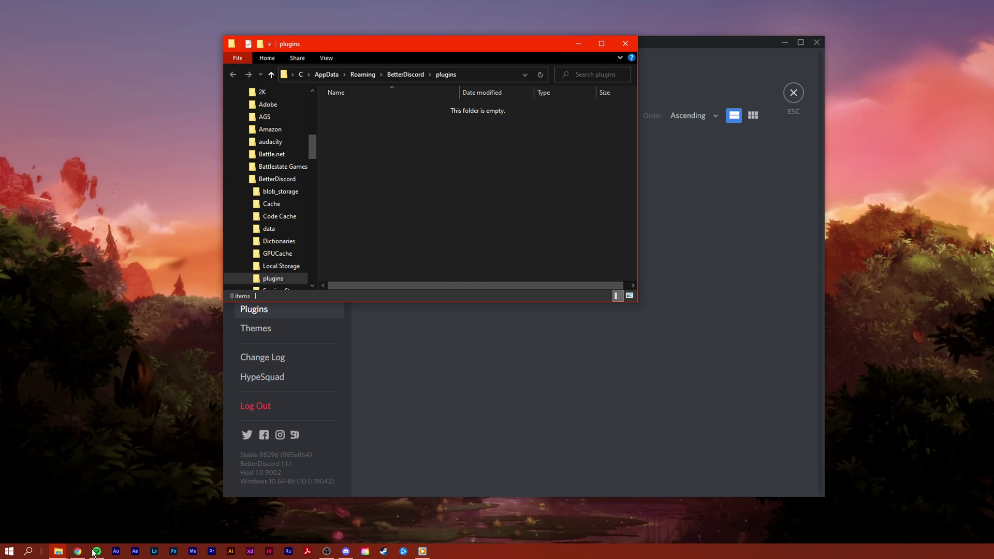
# Switch to Chrome and download the SendLargeMessages plugin from its BetterDiscord page, then minimize the browser
pyautogui.click(78, 550)
pyautogui.click(271, 24)
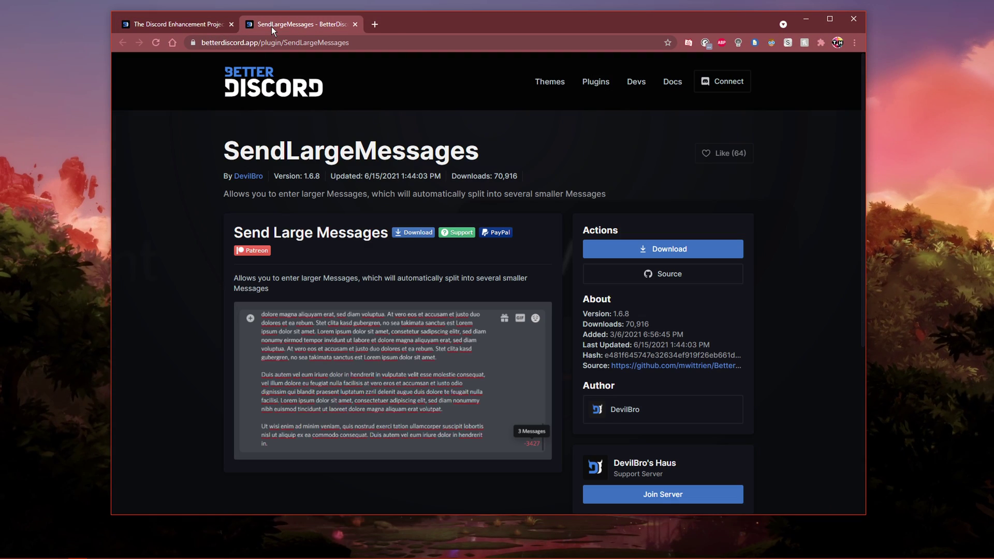
pyautogui.middleClick(172, 161)
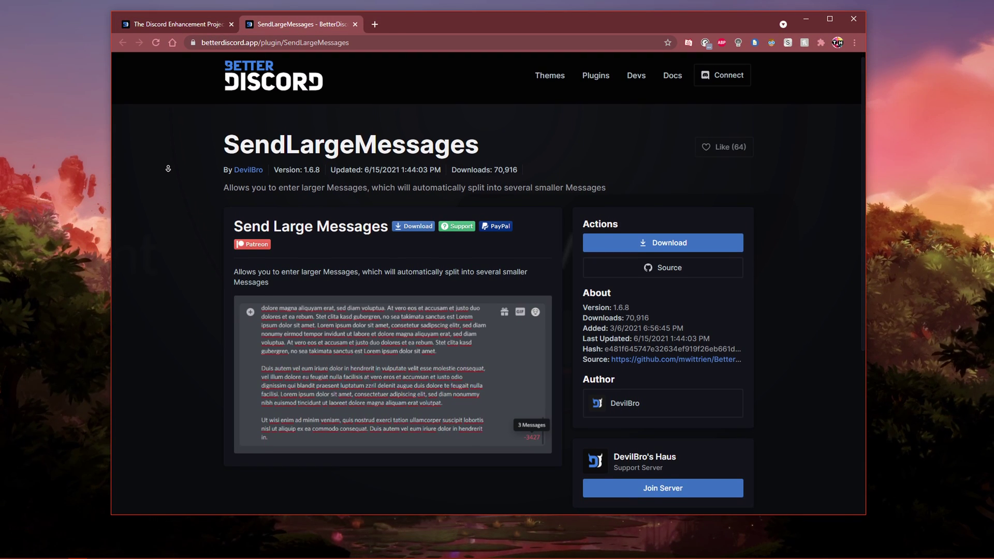
pyautogui.click(168, 173)
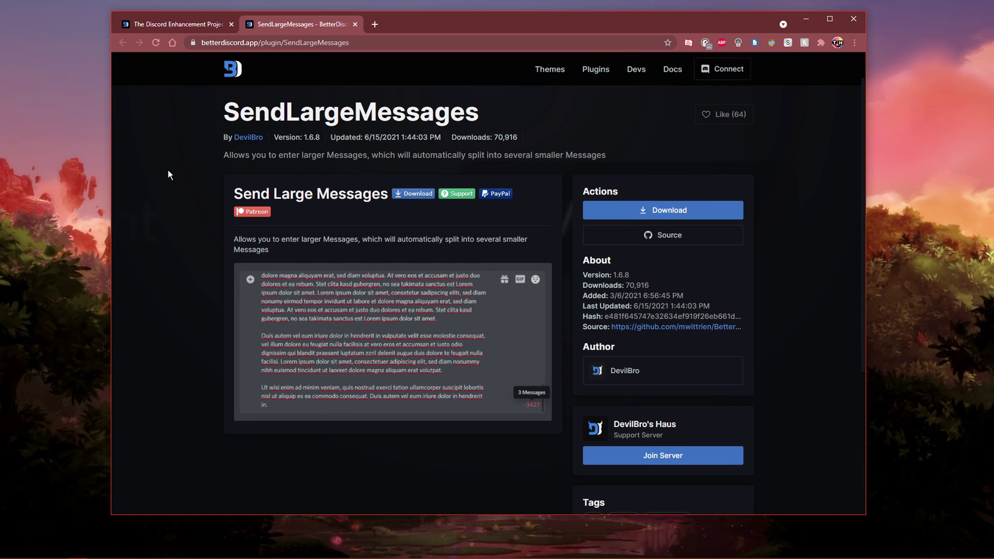
pyautogui.click(667, 216)
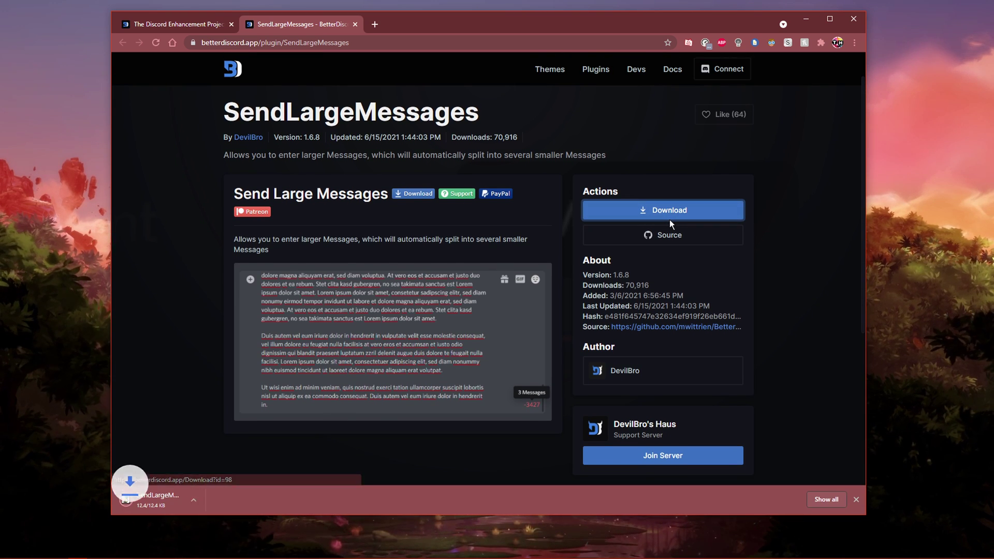
pyautogui.click(855, 499)
pyautogui.click(805, 19)
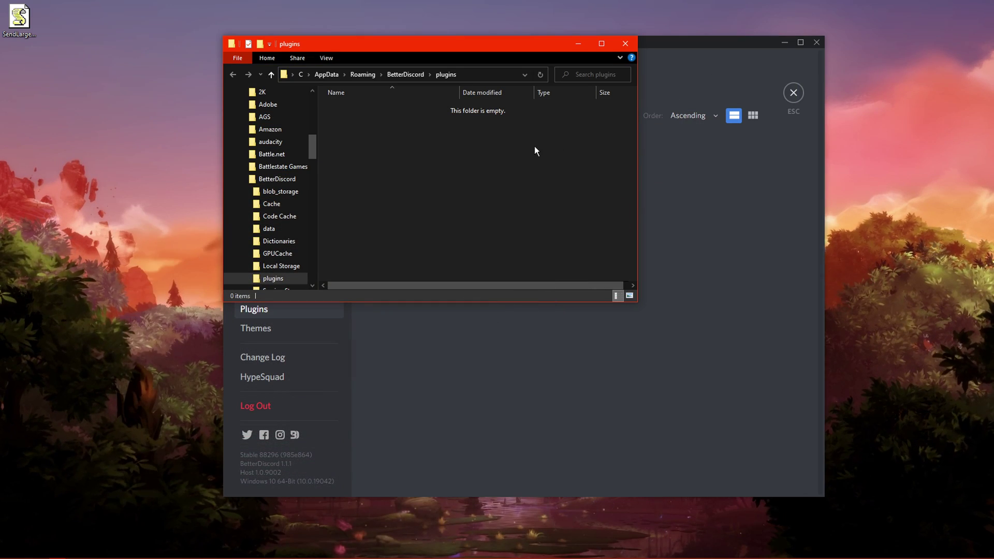
# Move the SendLargeMessages plugin file from the desktop into the plugins folder, and download the required BDFDB library, dismissing its change log
pyautogui.moveTo(19, 19); pyautogui.dragTo(385, 137)
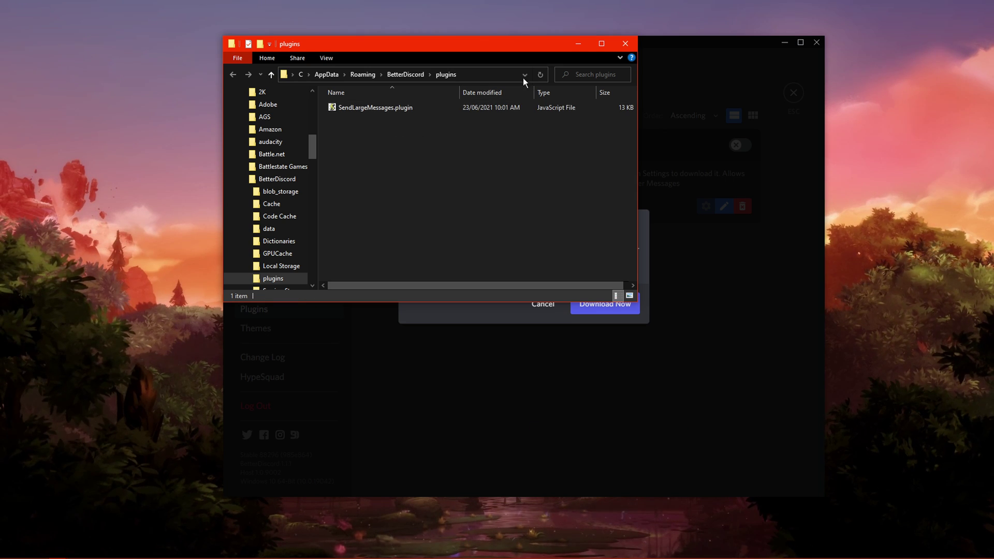
pyautogui.click(617, 43)
pyautogui.click(586, 303)
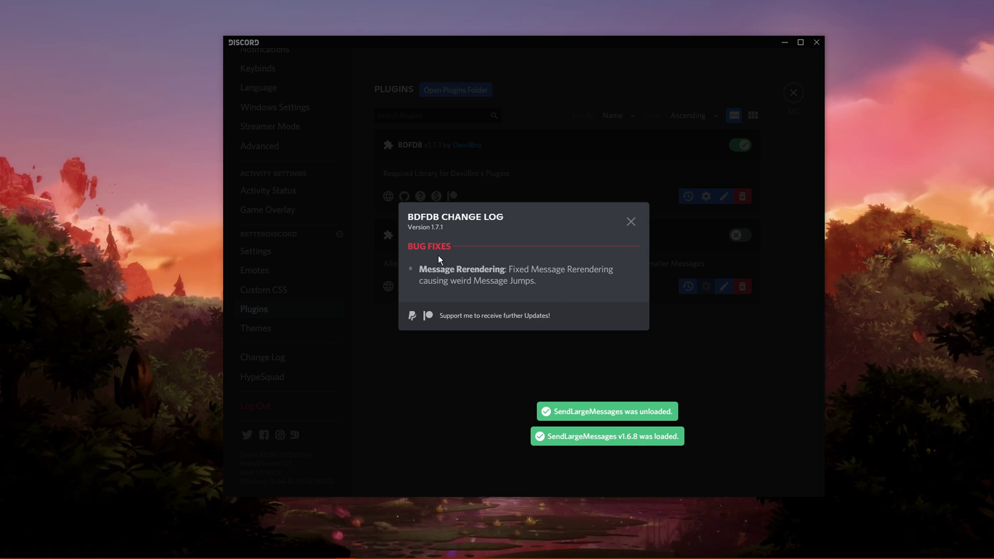
pyautogui.click(631, 221)
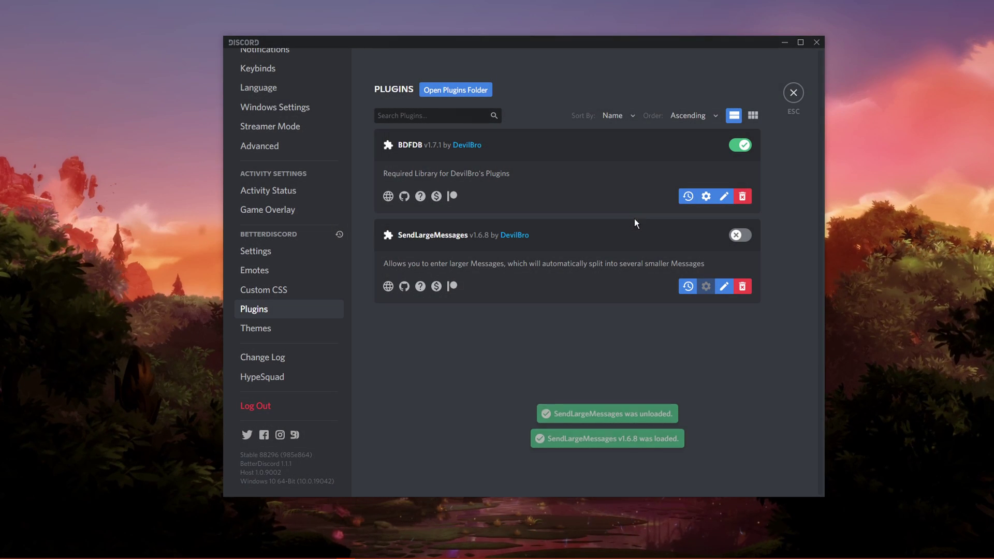
# Enable the SendLargeMessages plugin, dismissing its change log, and test its switch by disabling and re-enabling it
pyautogui.click(740, 236)
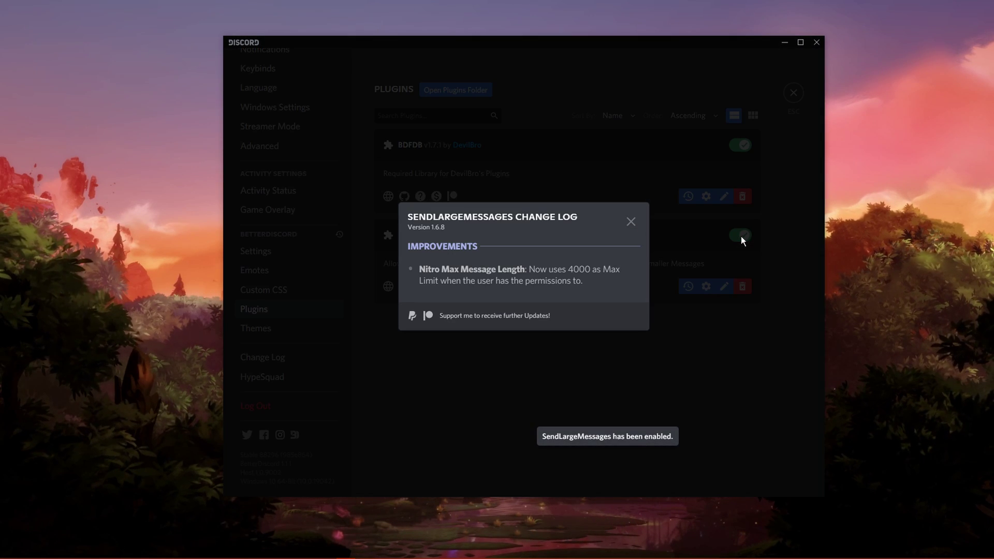
pyautogui.click(629, 222)
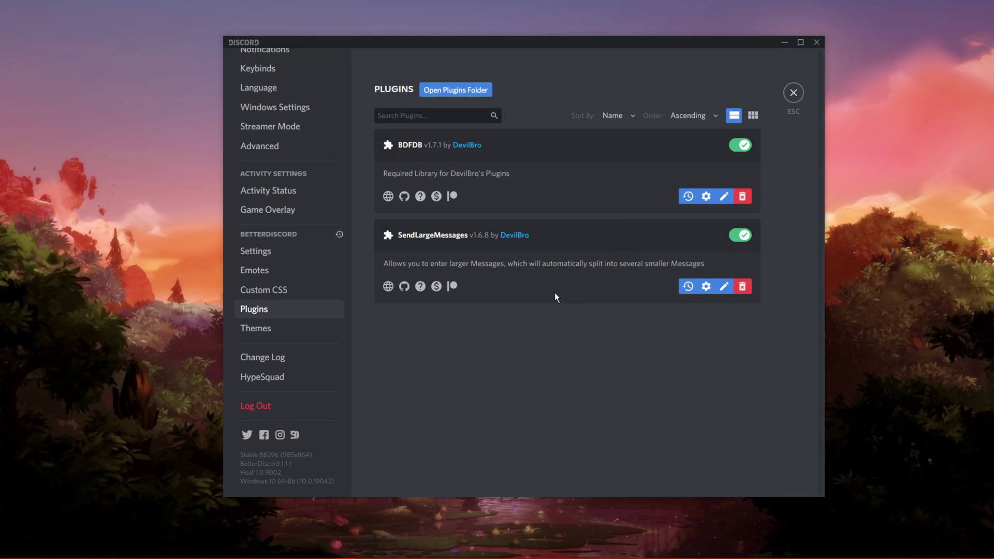
pyautogui.click(742, 236)
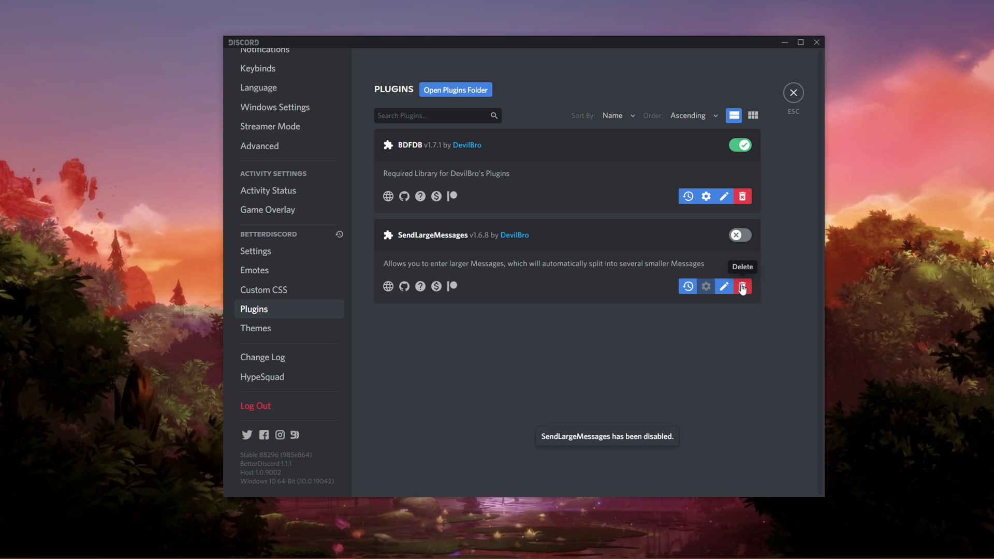
pyautogui.click(740, 235)
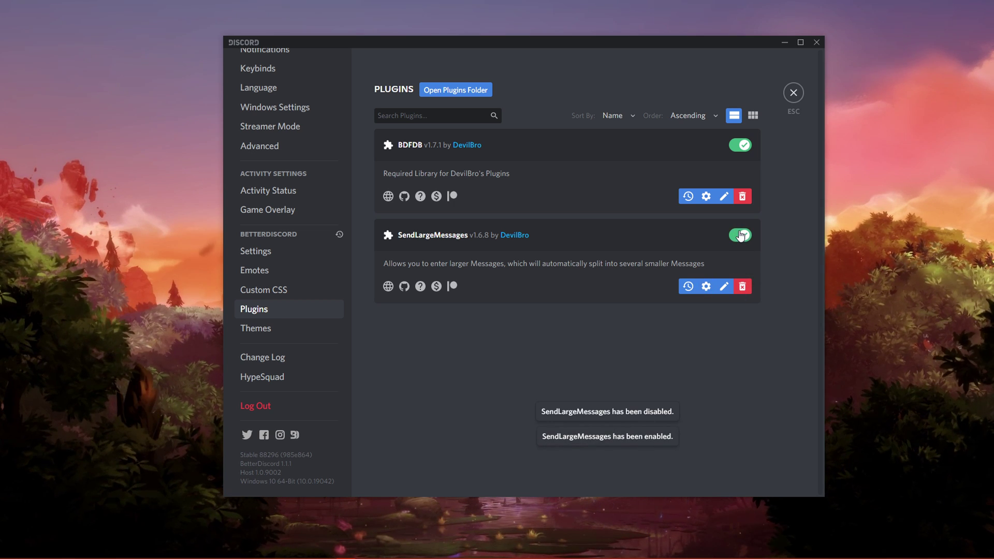